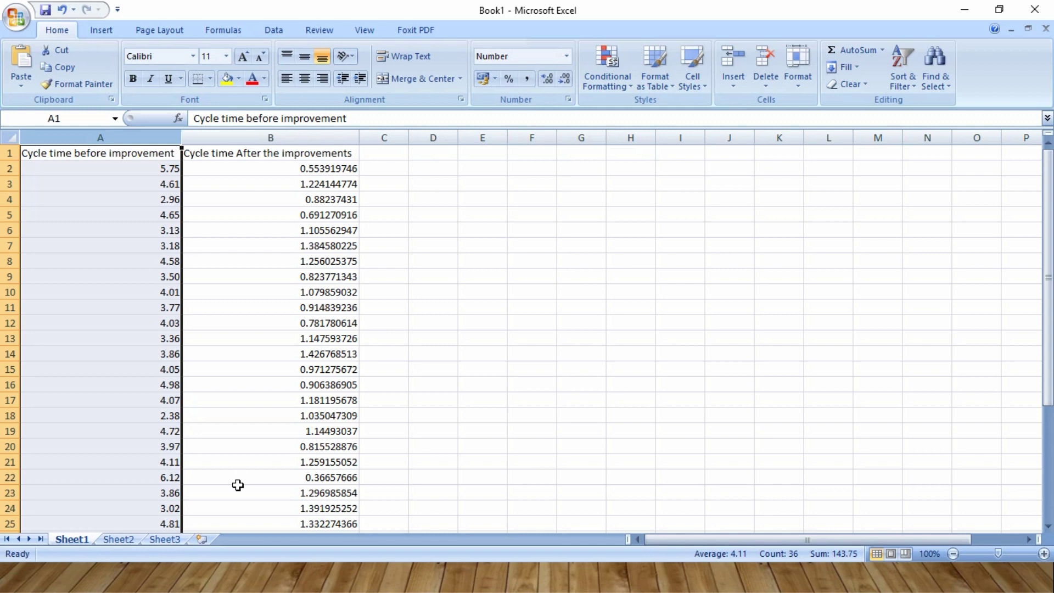
Copy the 'Cycle time before improvement' column and paste it onto Sheet3 starting at C7
key("ctrl+c")
left_click(165, 539)
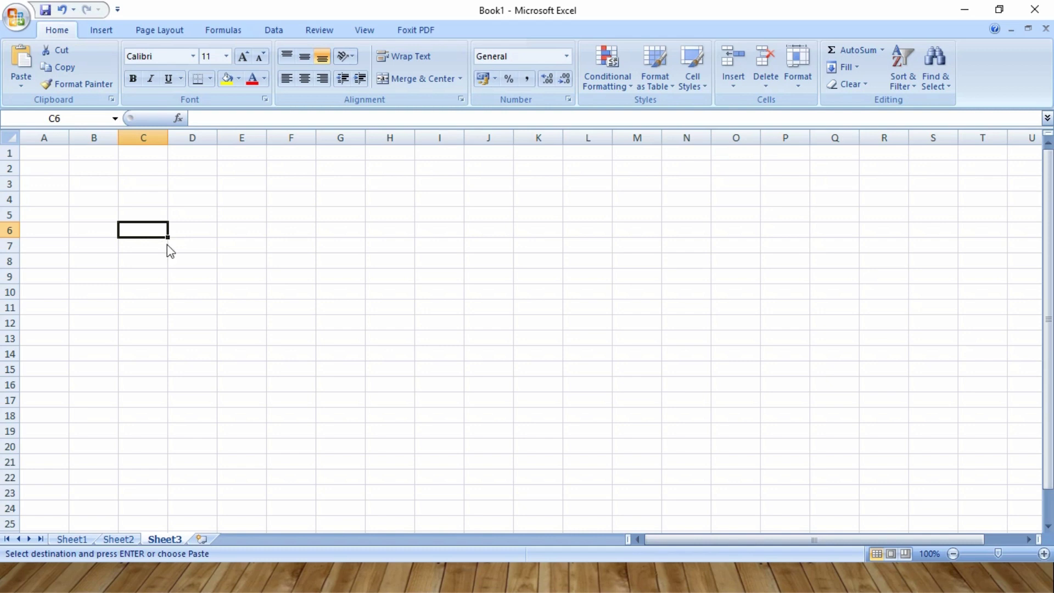
left_click(143, 153)
key("Return")
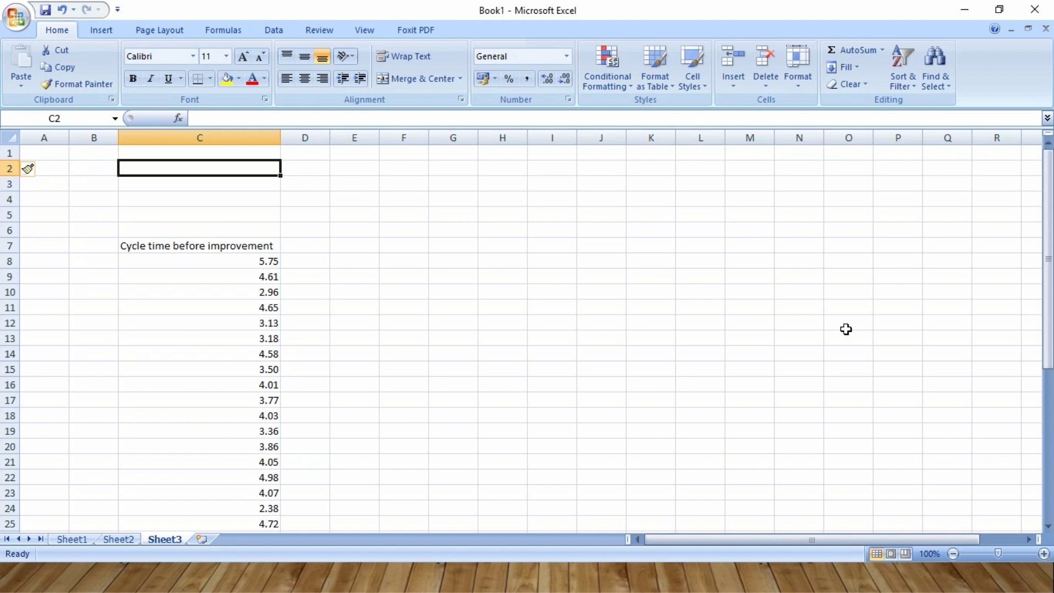
Label C2 'Average' and enter =AVERAGE(C8:C42) in D2, giving 4.11
type("Average")
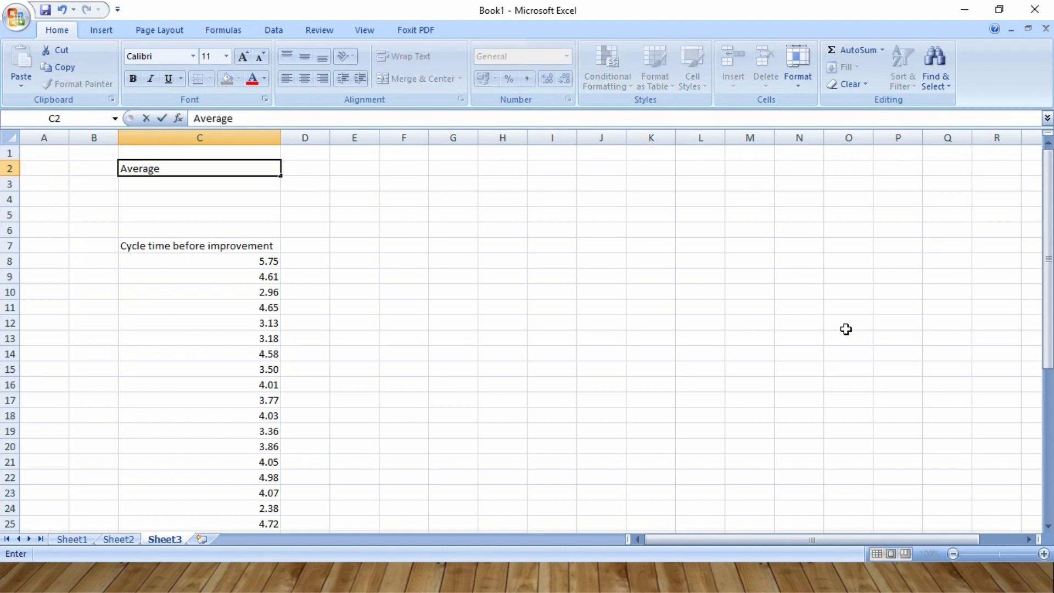
key("Tab")
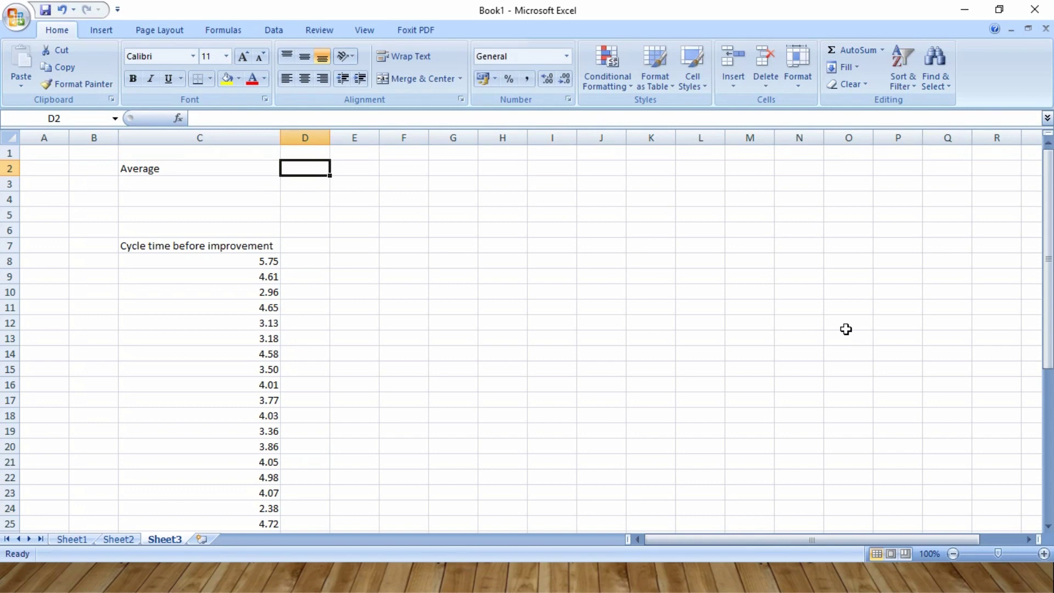
type("=Ave")
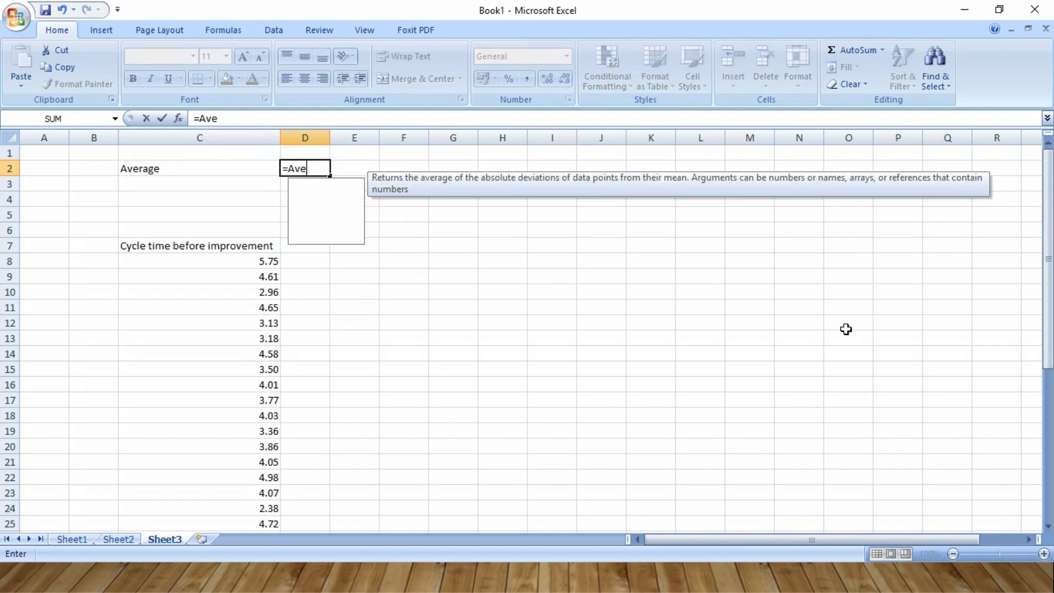
type("rage")
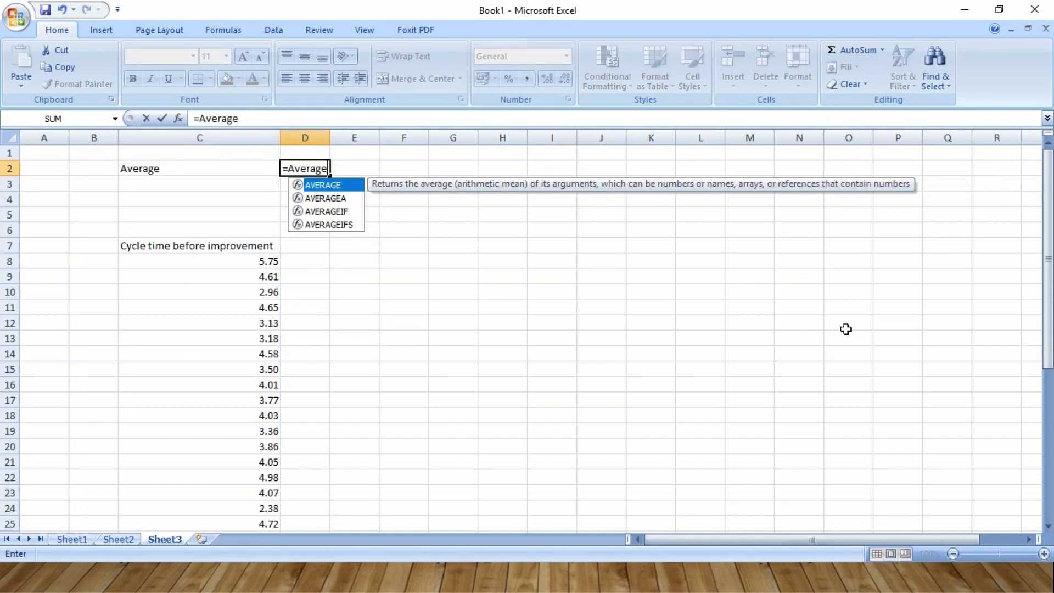
type("(")
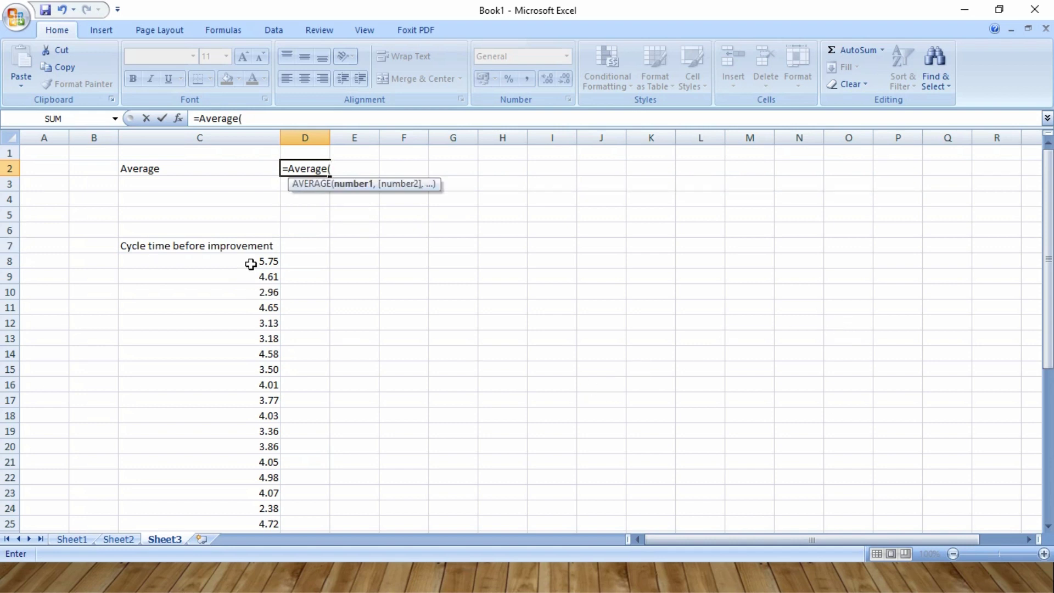
left_click_drag(251, 264, 213, 511)
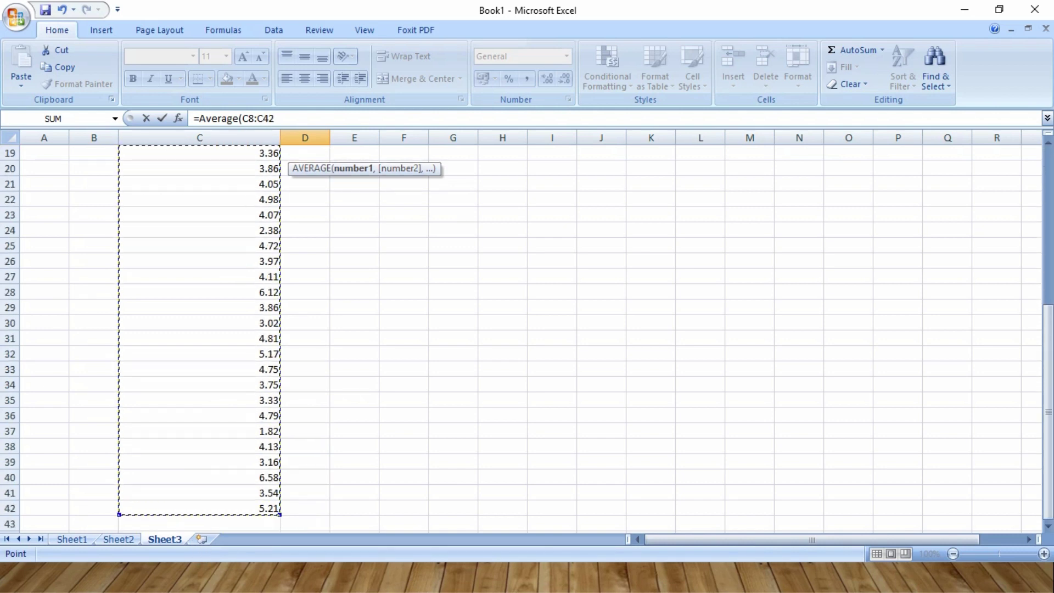
type(")")
key("Return")
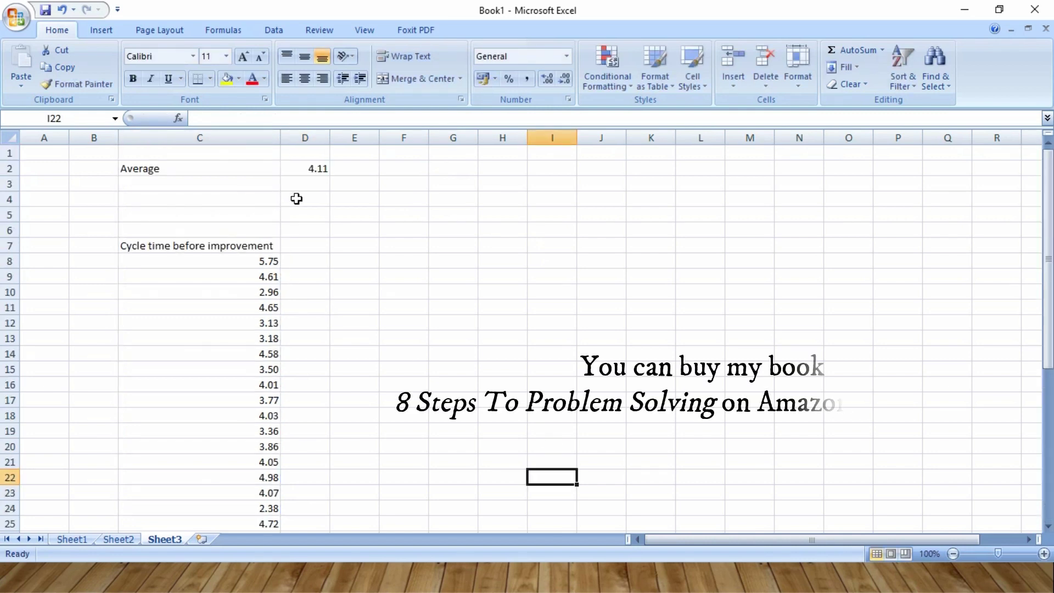
Label C3 'Standard Dev' and enter =STDEV(C8:C42) in D3, giving 1.002884
left_click(277, 186)
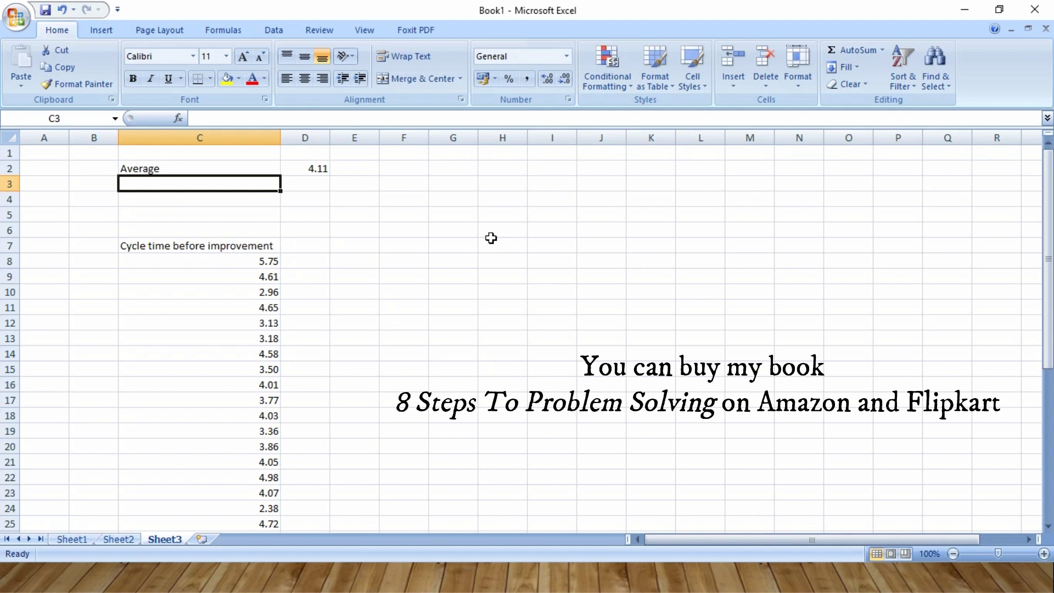
type("St")
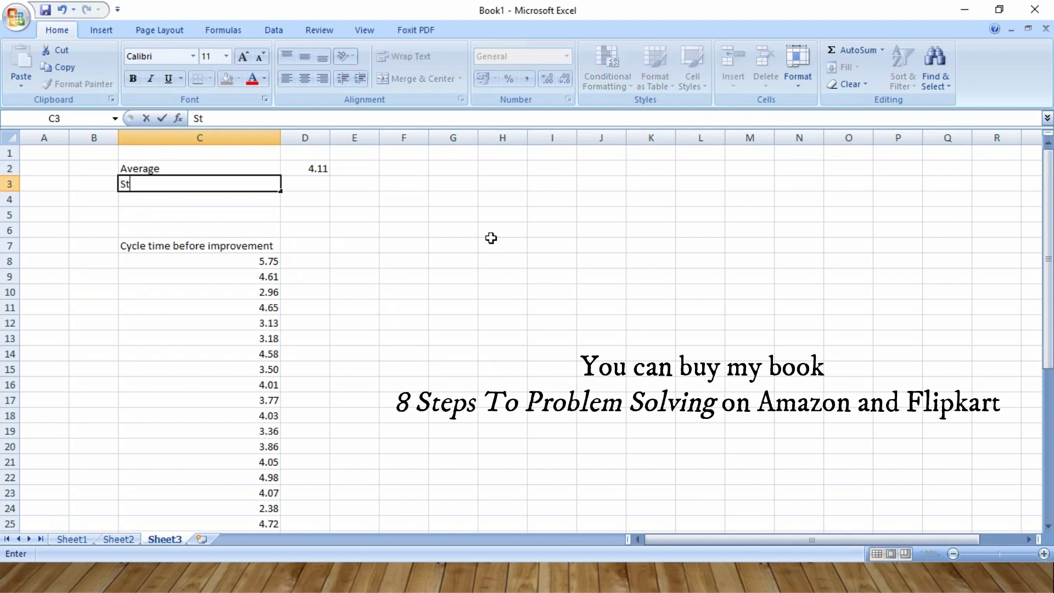
type("andard Dev")
key("Tab")
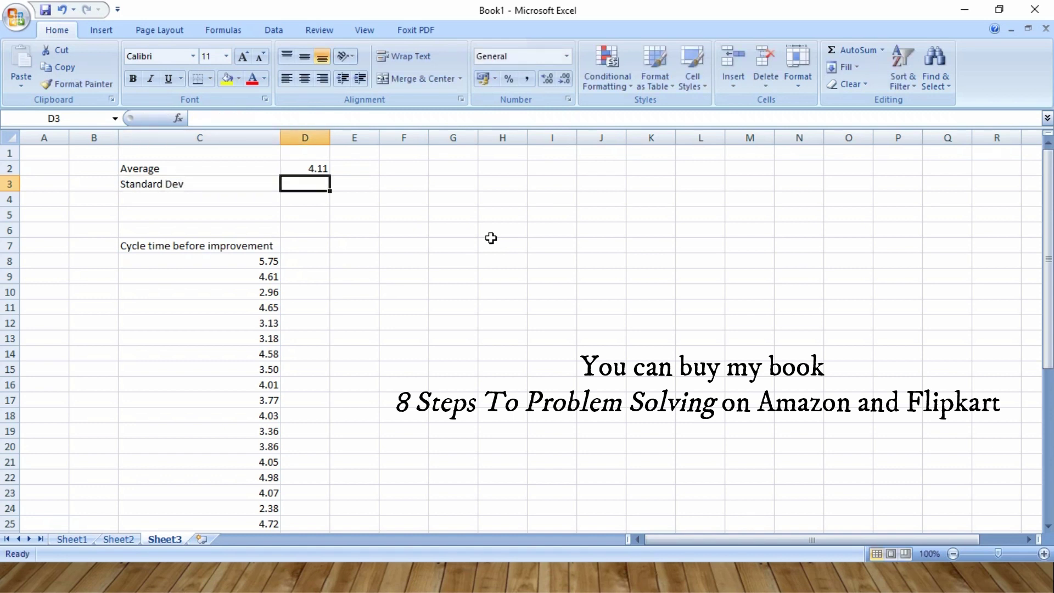
type("=")
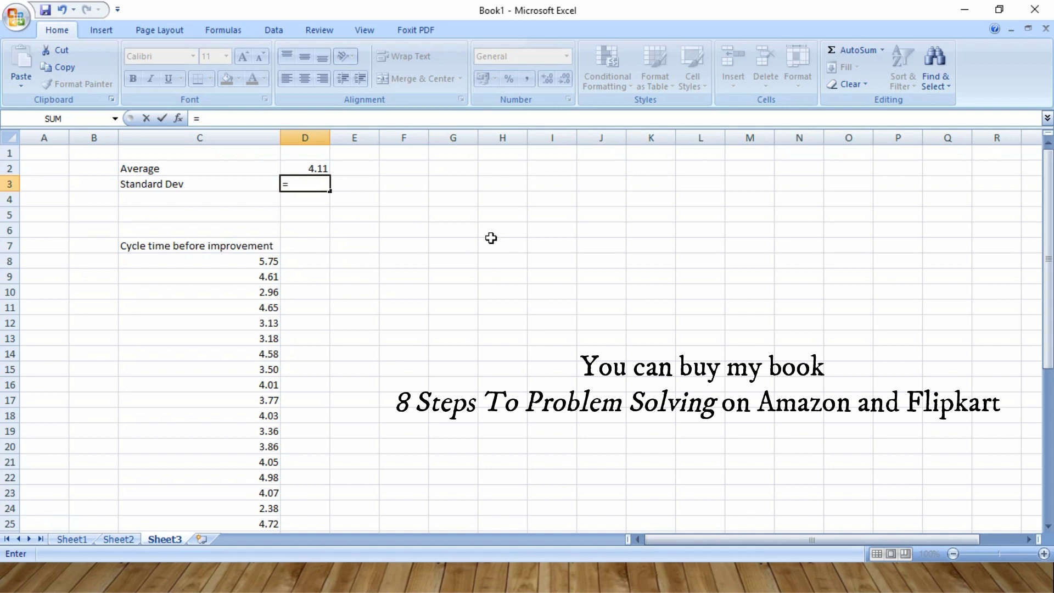
type("std")
key("Tab")
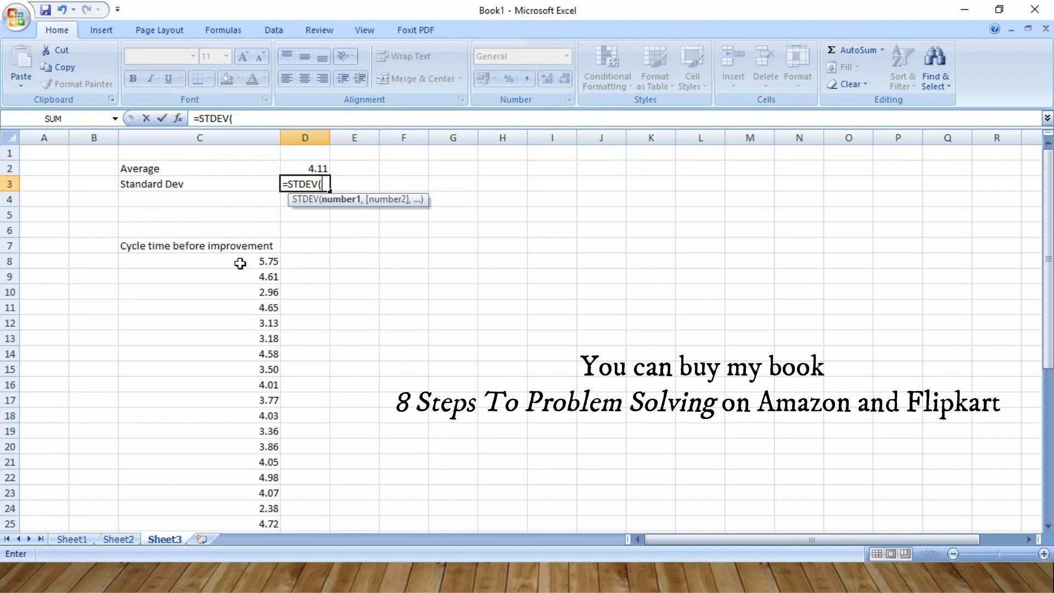
left_click_drag(240, 263, 229, 506)
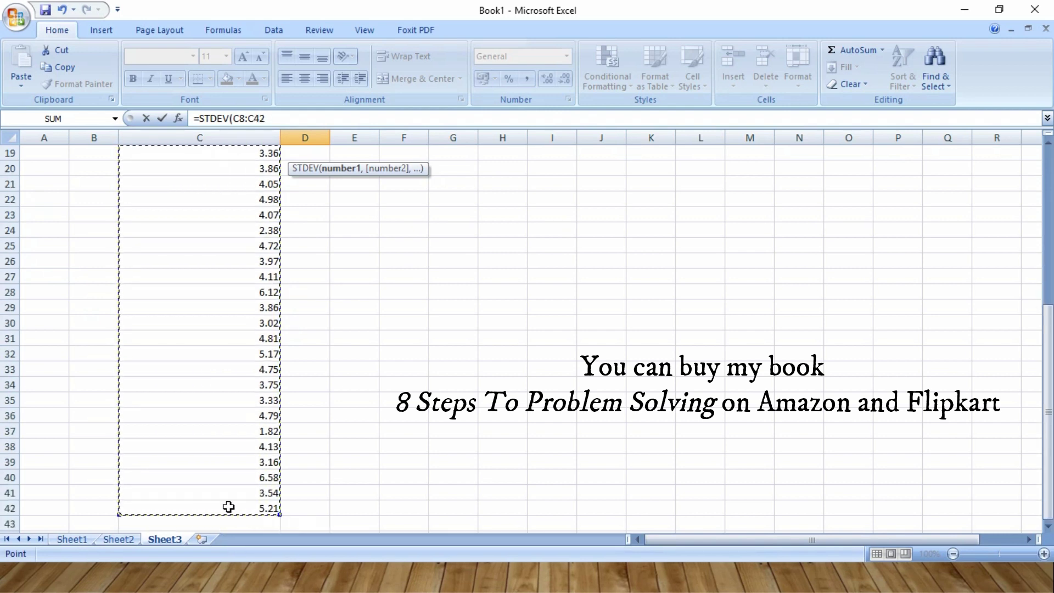
type(")")
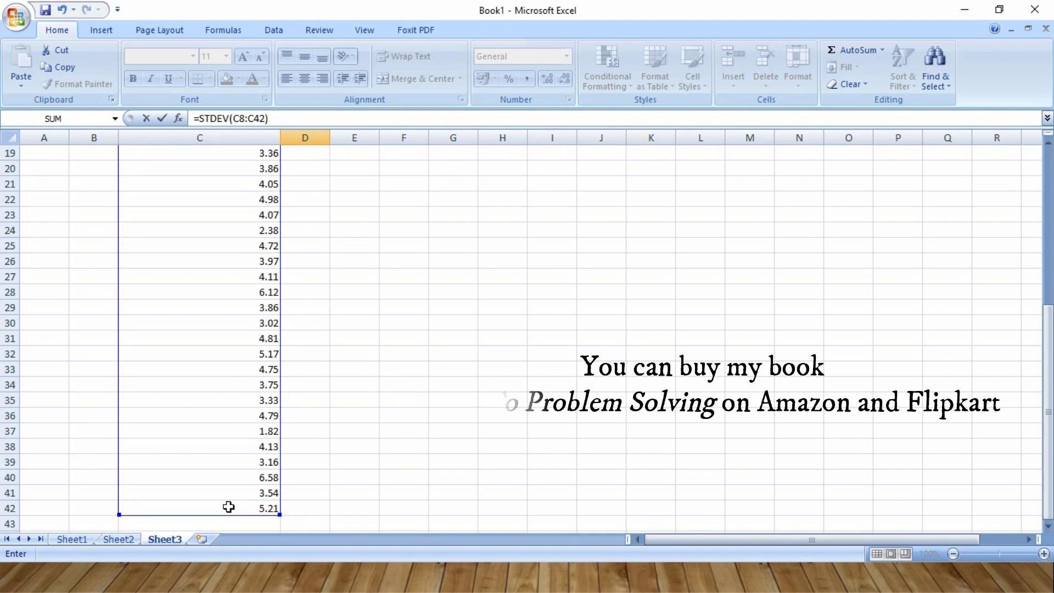
key("Escape")
scroll(233, 513, "up", 1)
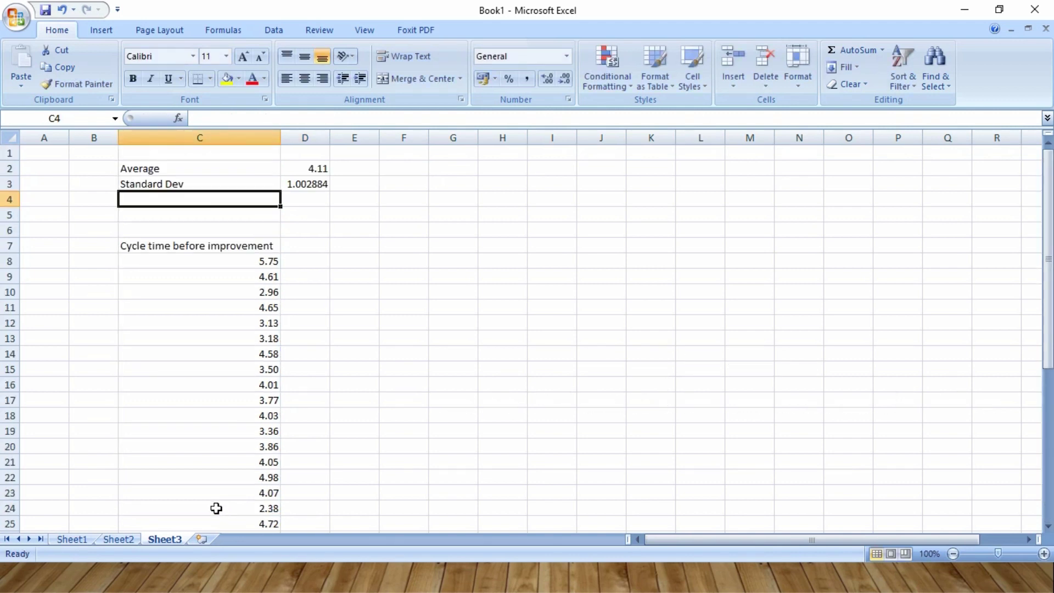
Add a 'Center Line' header in D7 and make D8 reference the average in D2
key("Right")
key("Down")
key("Down")
key("Down")
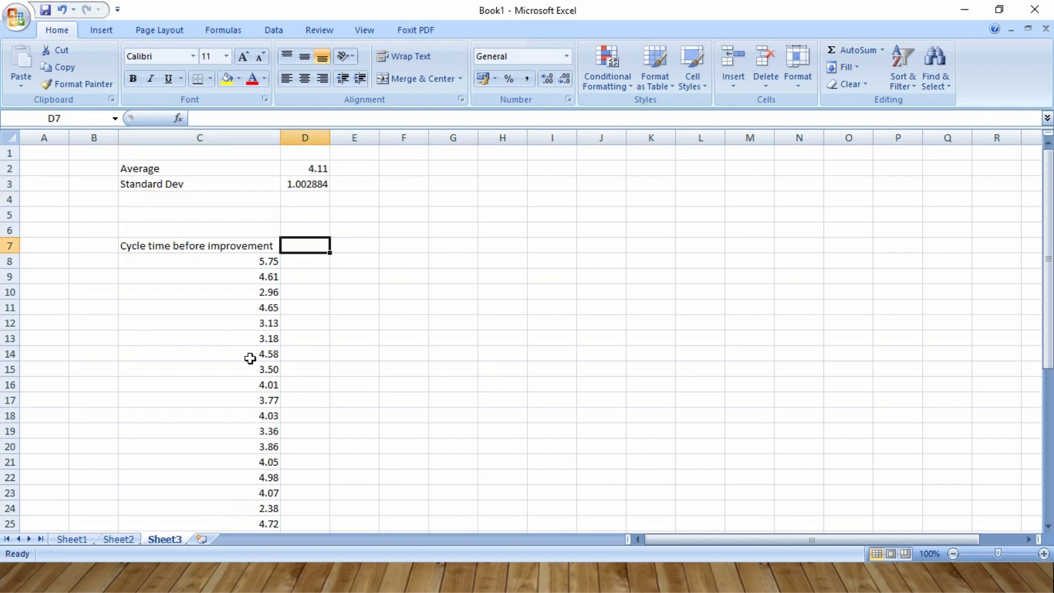
type("Ce")
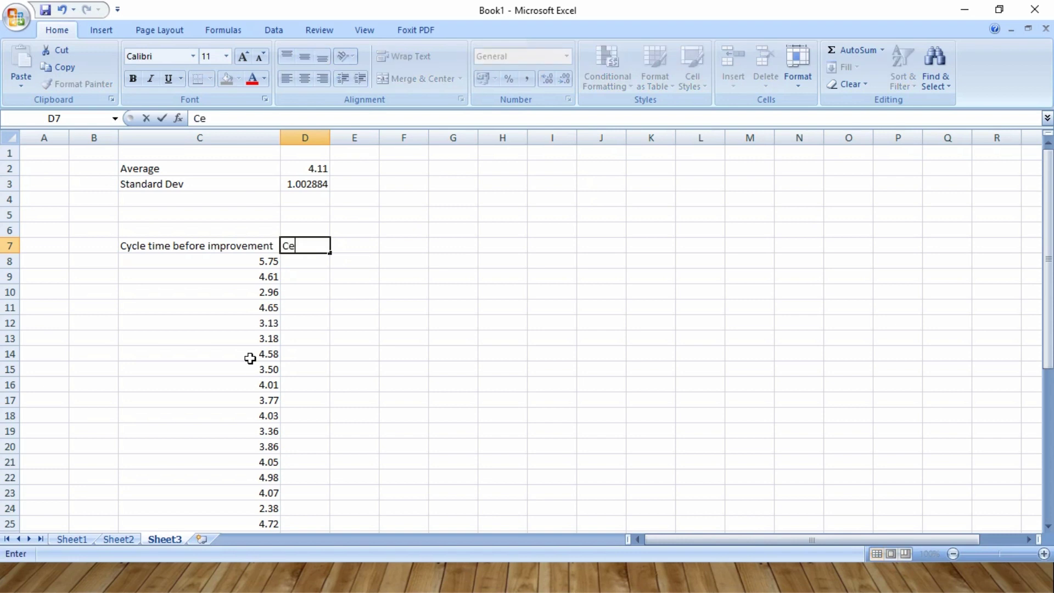
type("nter Line")
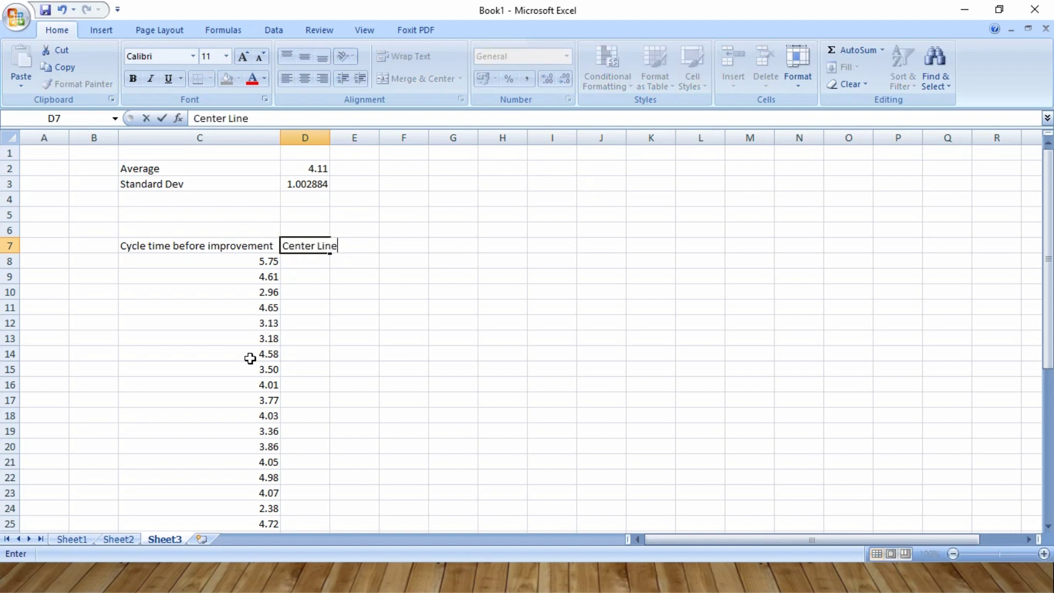
key("Return")
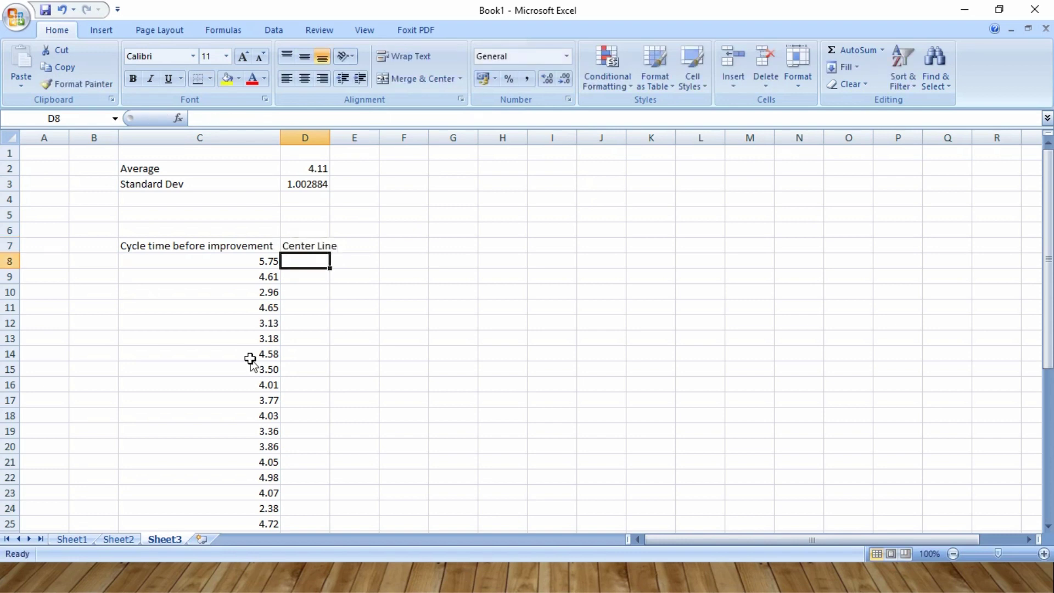
type("=")
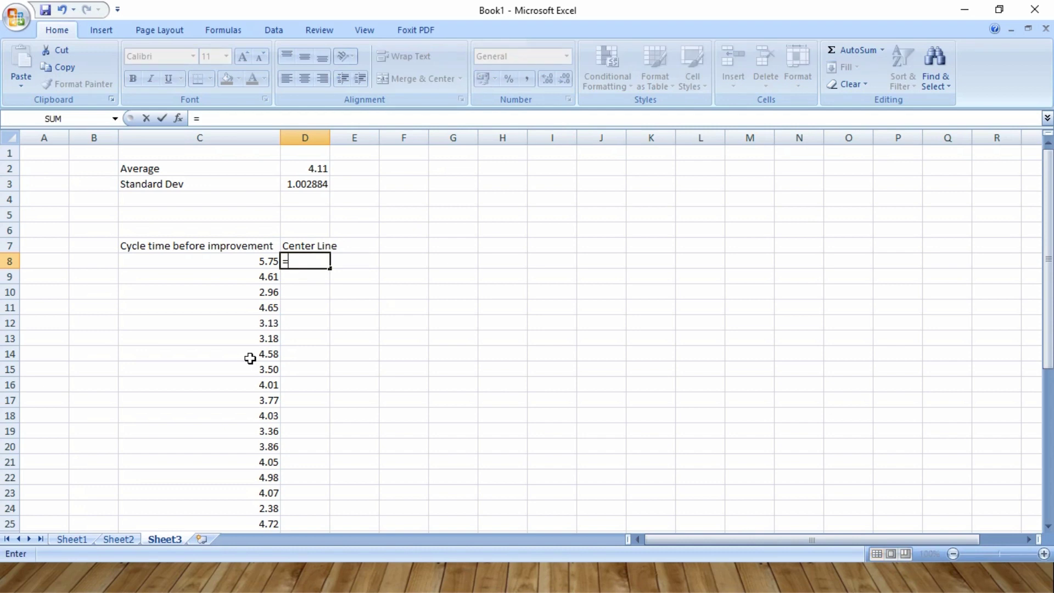
left_click(316, 170)
key("ctrl+Return")
Copy D8's 4.11 value down through D42 beside every cycle time
key("ctrl+c")
scroll(306, 270, "down", 2)
left_click_drag(306, 168, 286, 273)
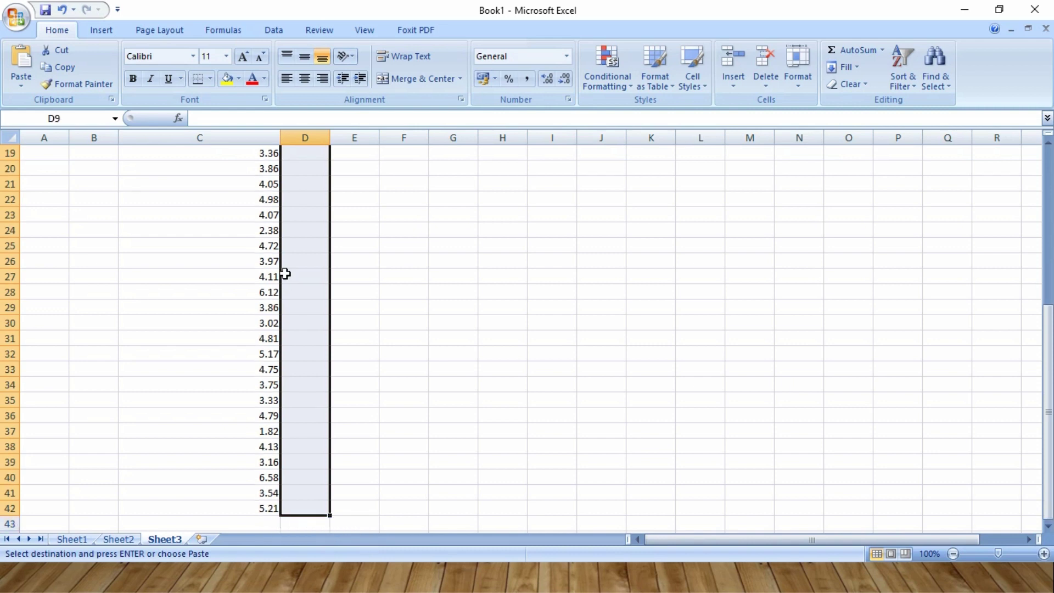
key("ctrl+v")
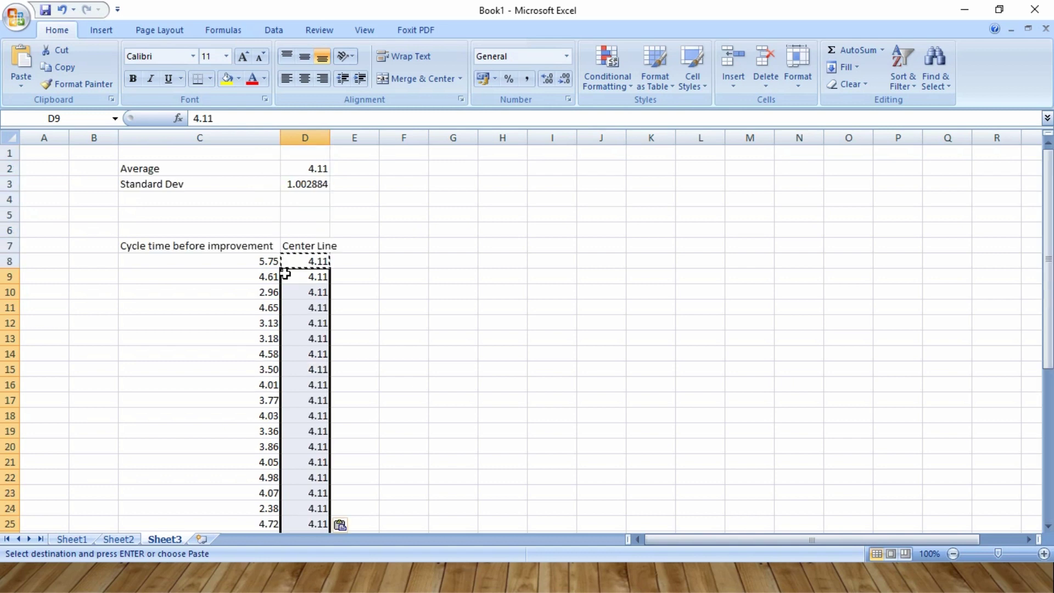
key("Right")
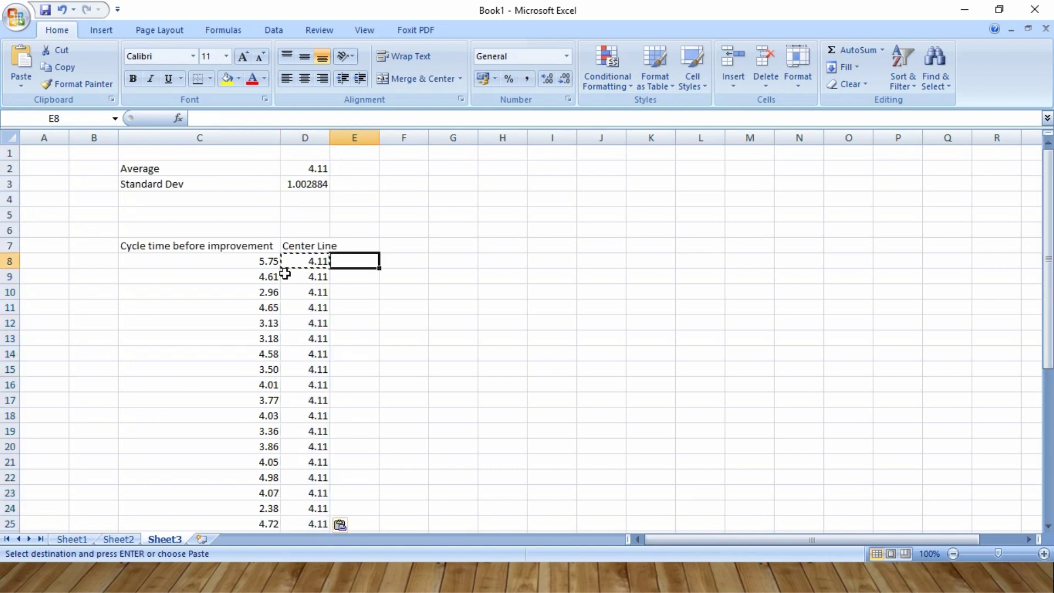
key("Up")
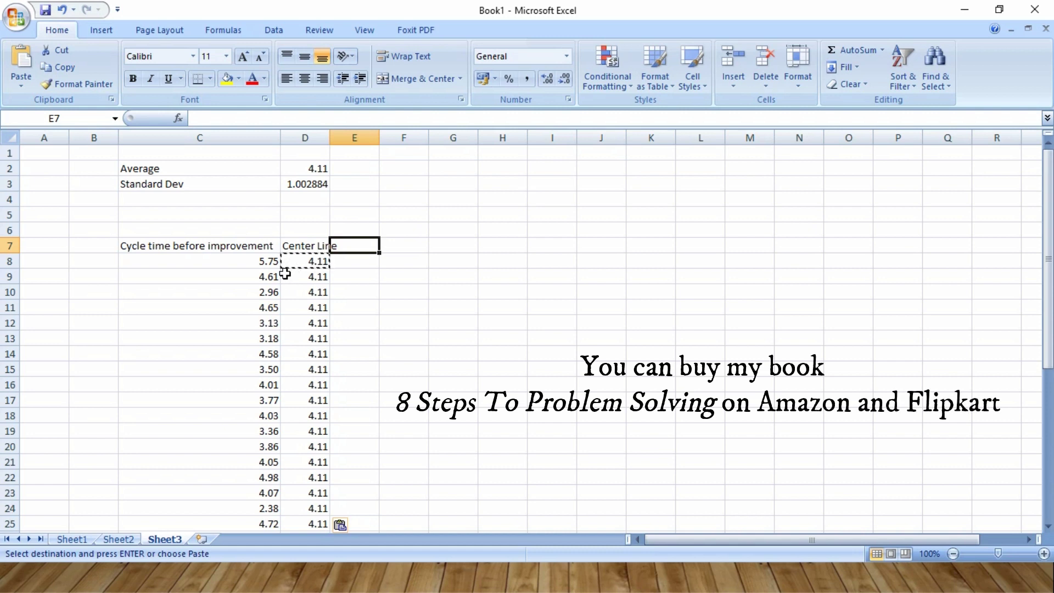
Add a 'UCL' header in E7 and fill =D8+3*$D$3 (7.118652) down column E
type("UCL")
key("Return")
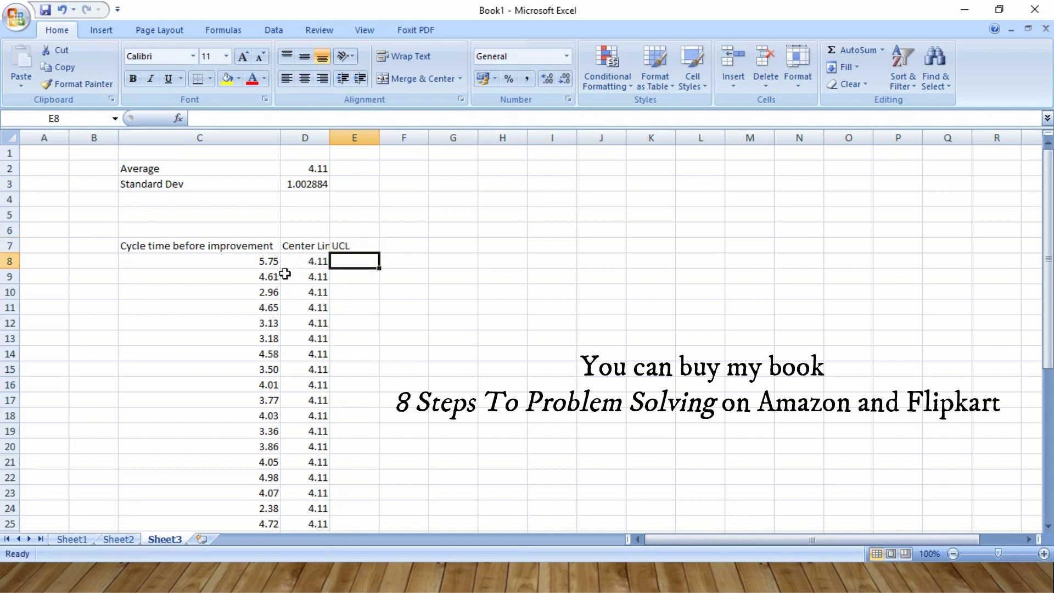
type("=")
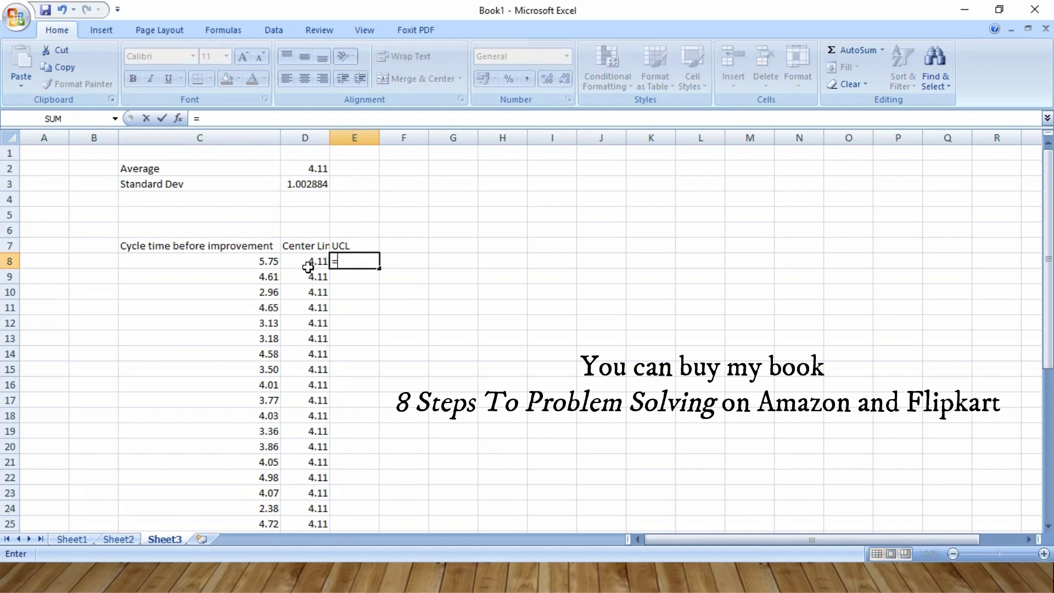
left_click(309, 263)
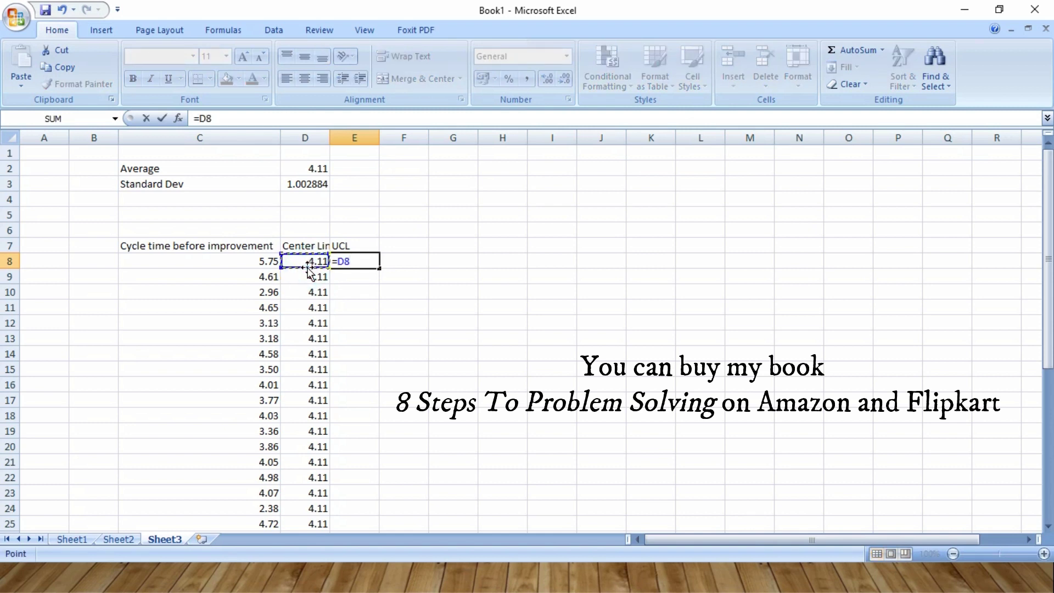
type("+3*")
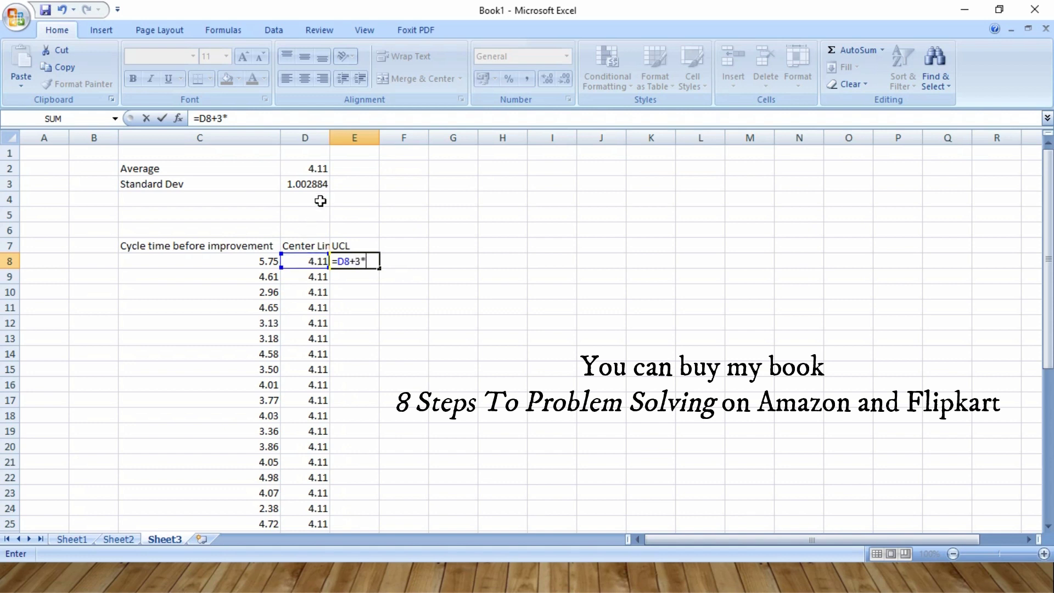
left_click(316, 183)
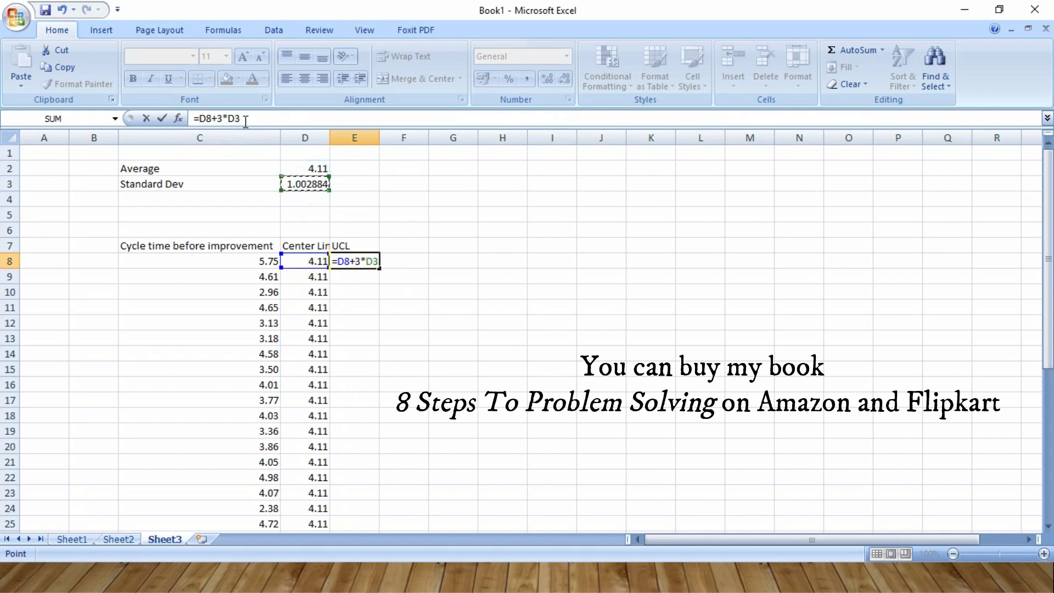
key("F4")
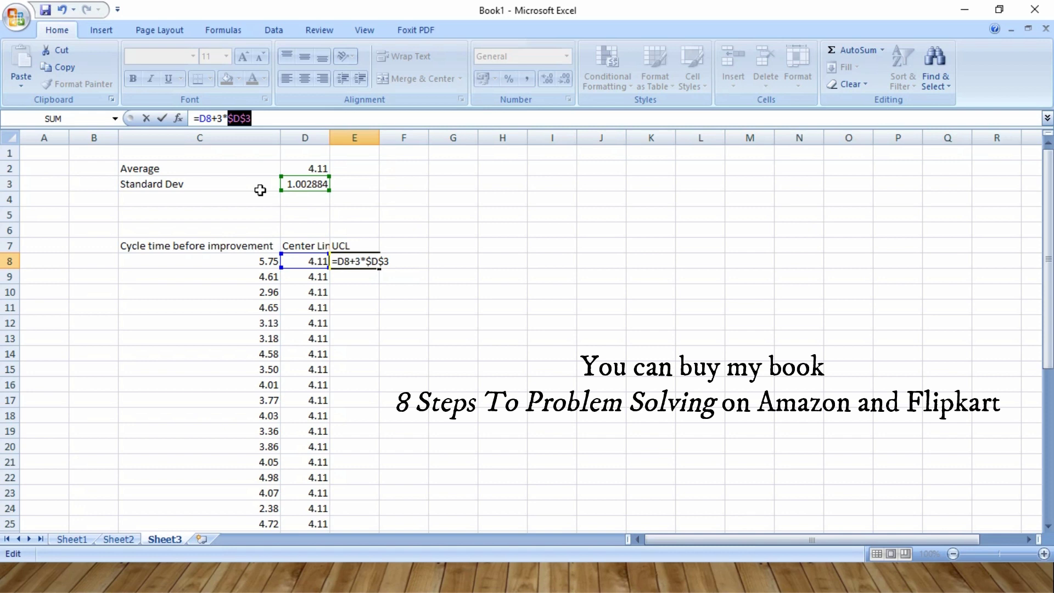
key("Return")
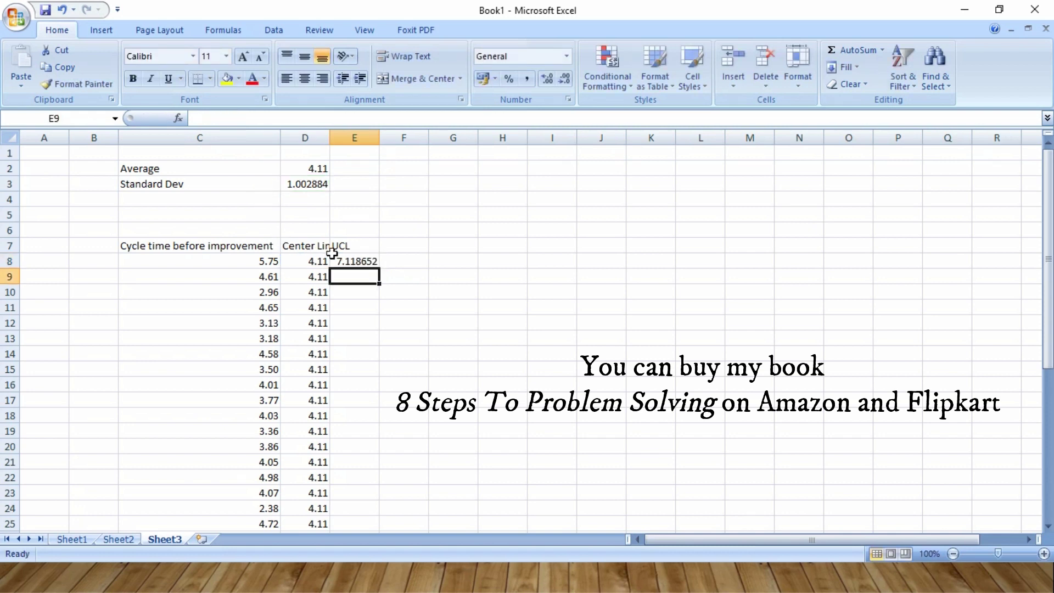
left_click(356, 261)
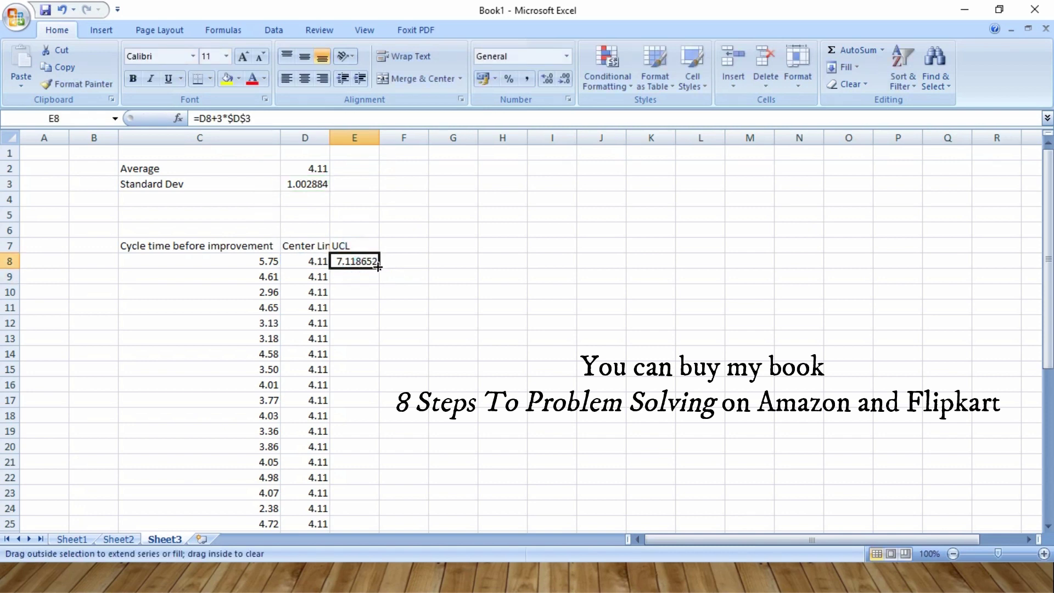
double_click(380, 268)
left_click(404, 240)
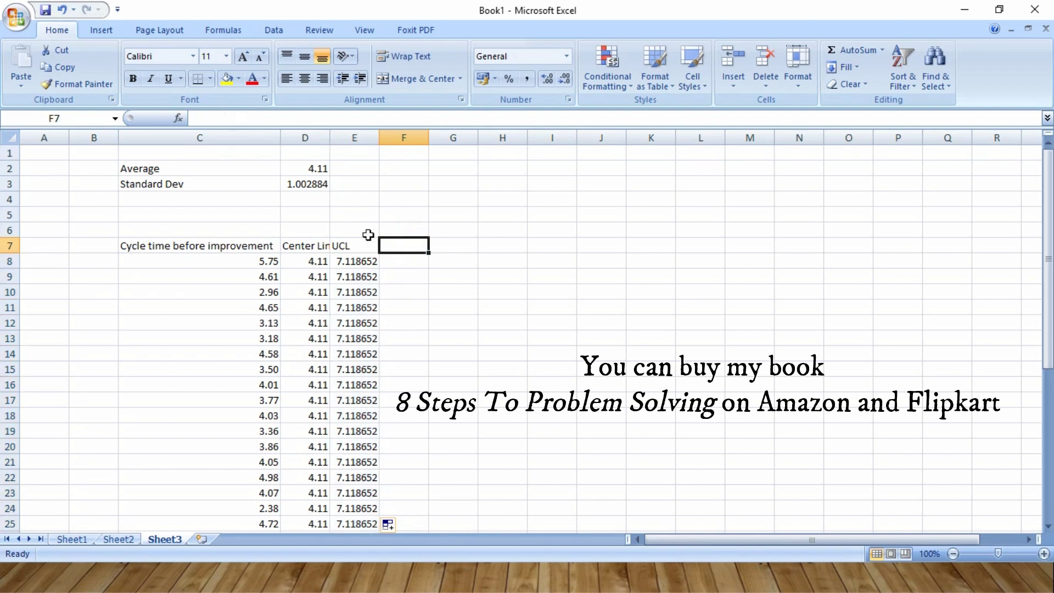
Add an 'LCL' header in F7 and fill =D8-3*$D$3 (1.101348) down column F
type("LCL")
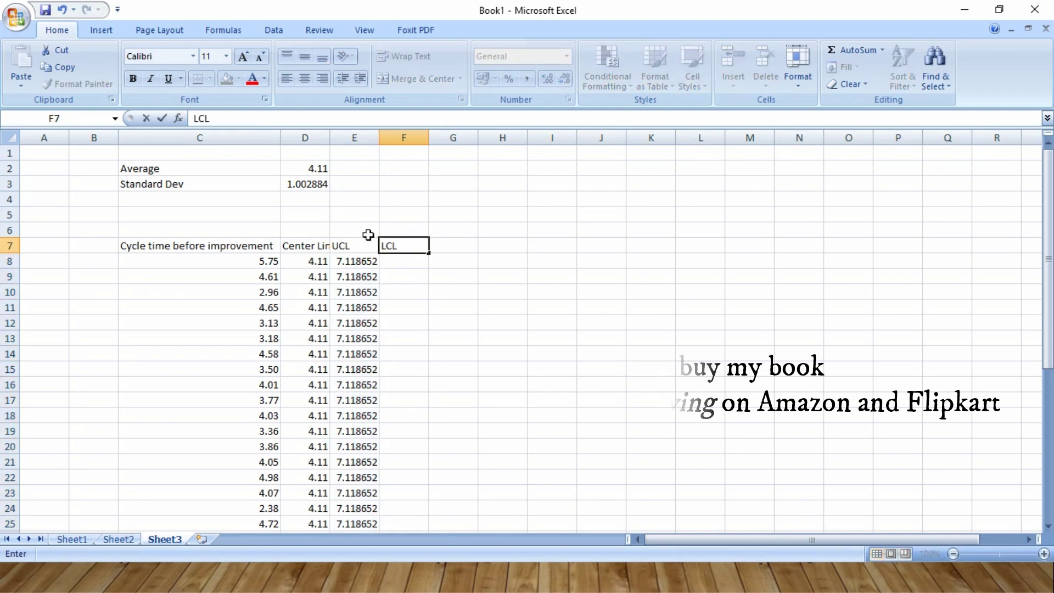
key("Return")
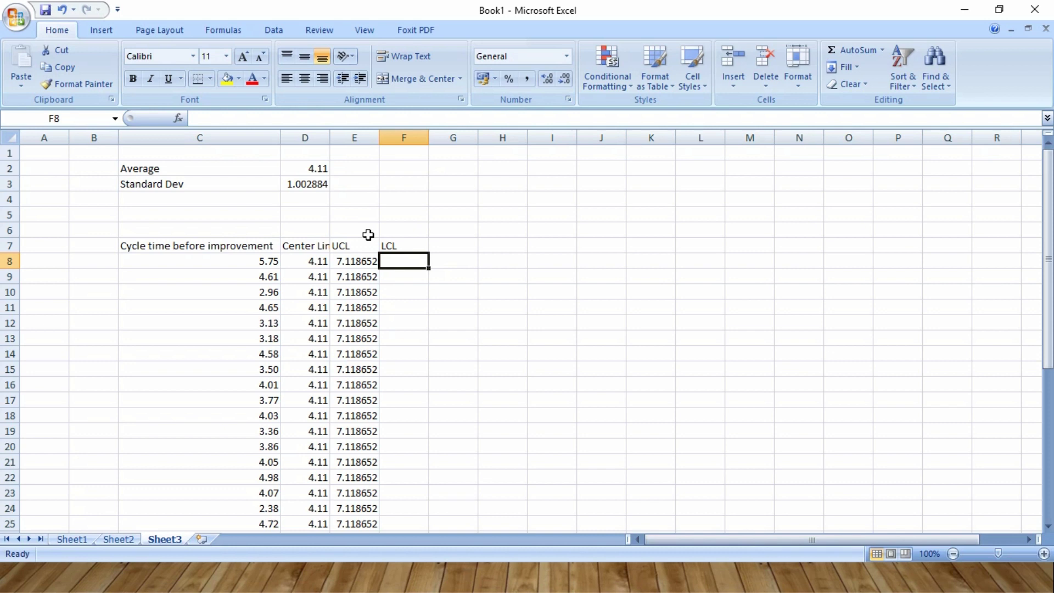
type("=")
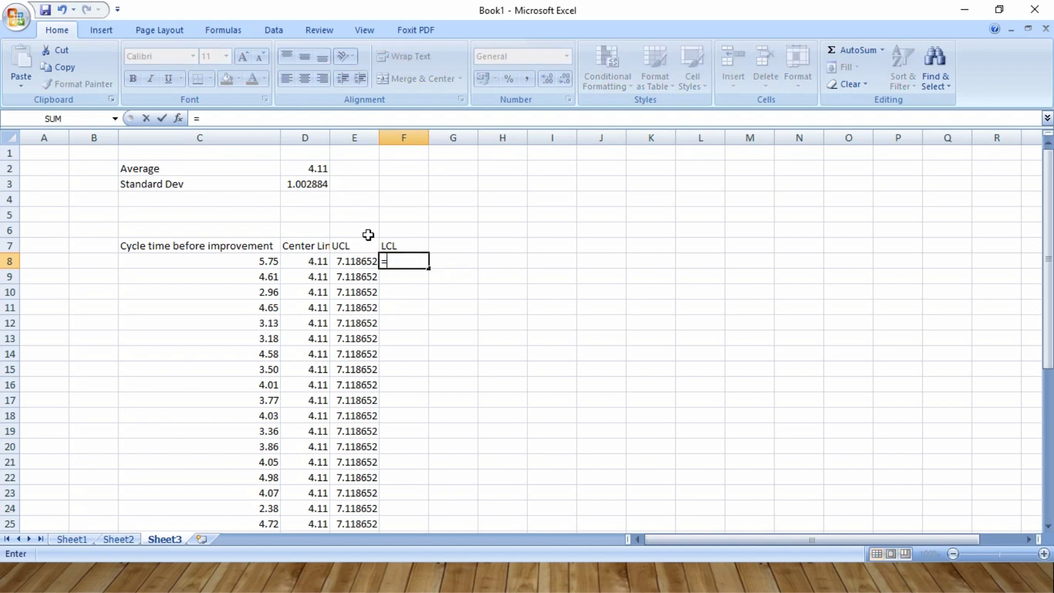
key("Left")
key("Left")
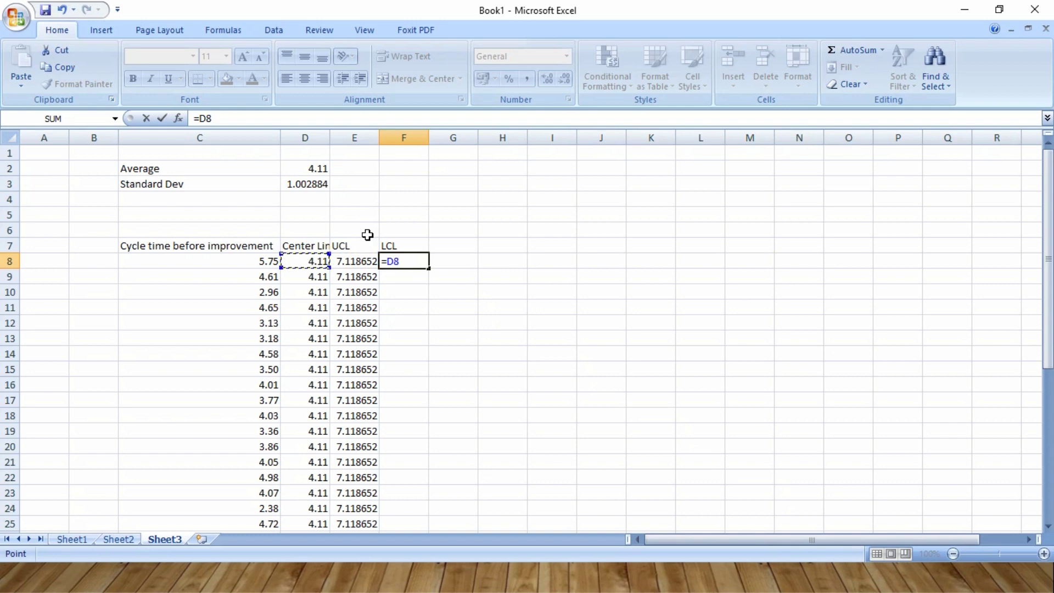
type("-3*")
left_click(293, 188)
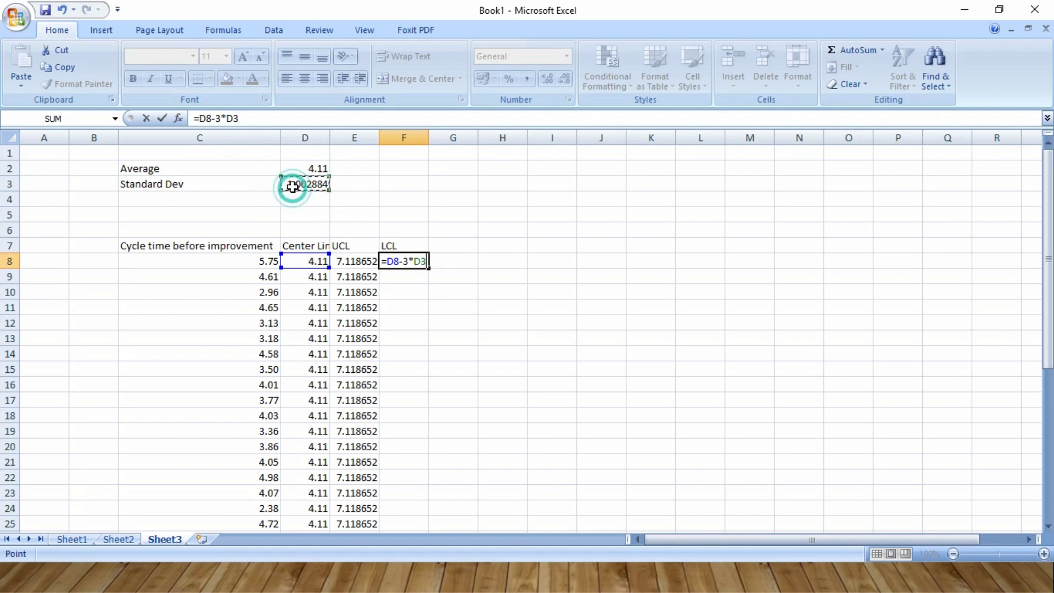
left_click(235, 115)
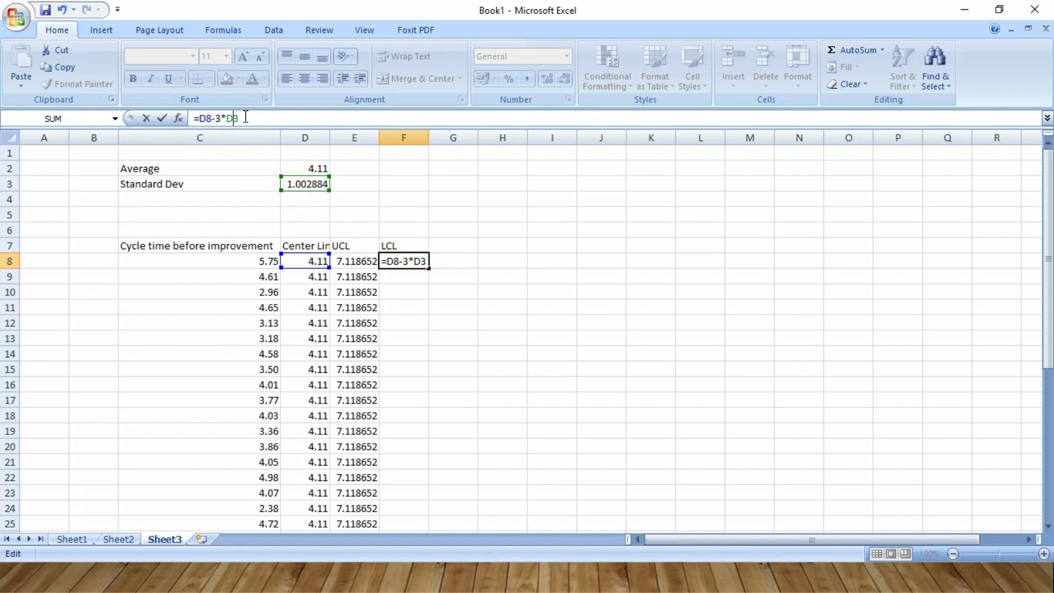
key("F4")
key("Return")
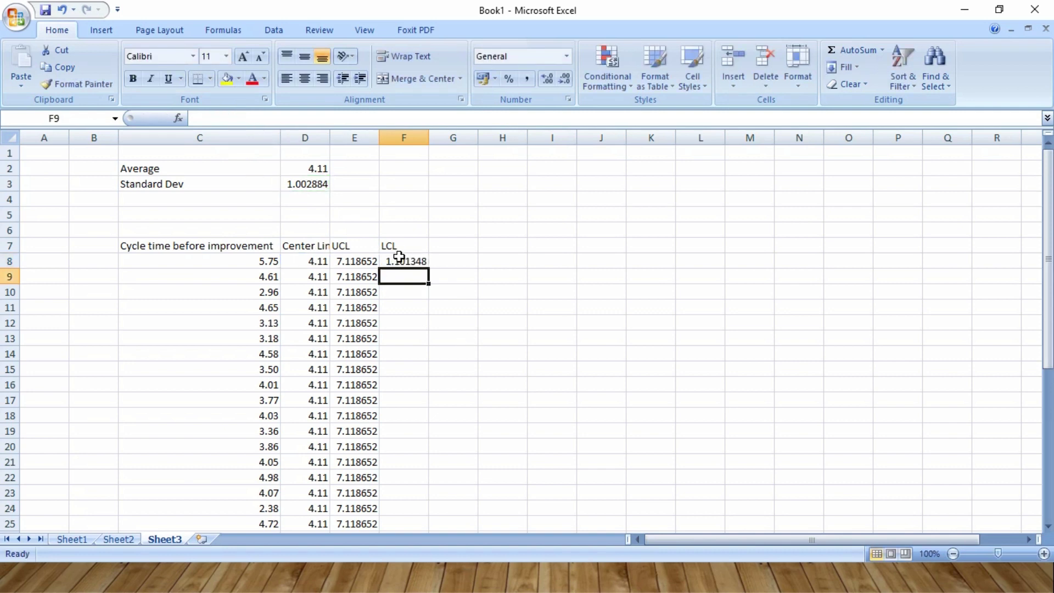
left_click(399, 258)
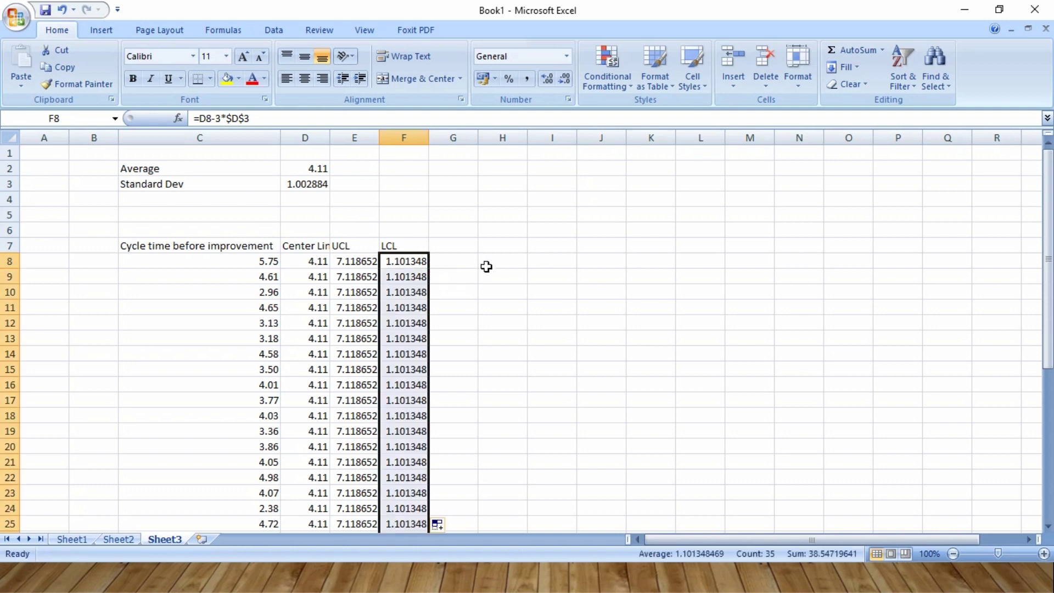
double_click(427, 269)
left_click(480, 261)
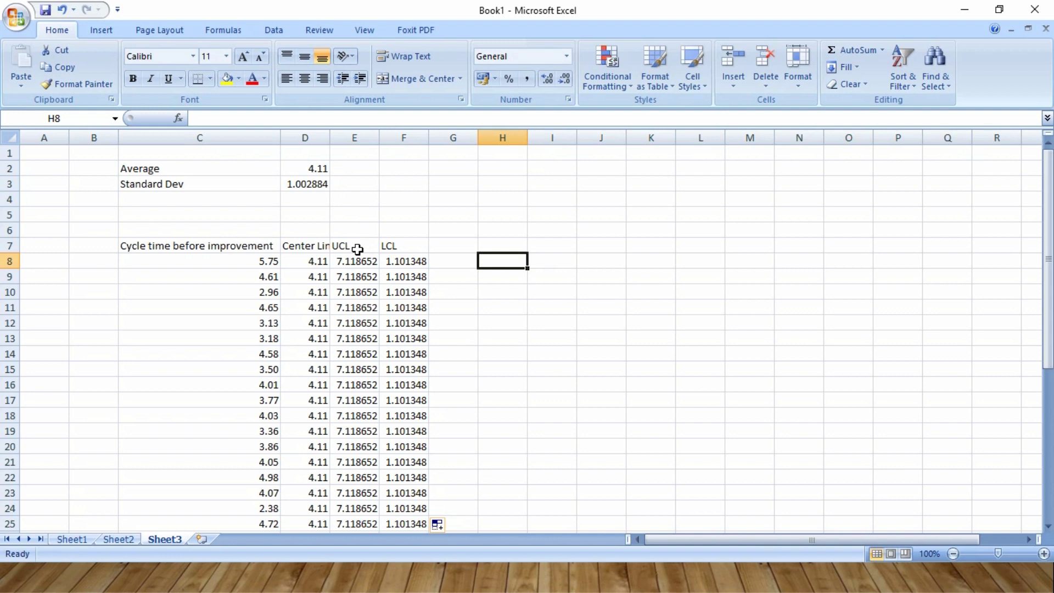
Select the table C7:F42 and insert a basic 2-D line chart of all four series
left_click(236, 245)
key("ctrl+shift+End")
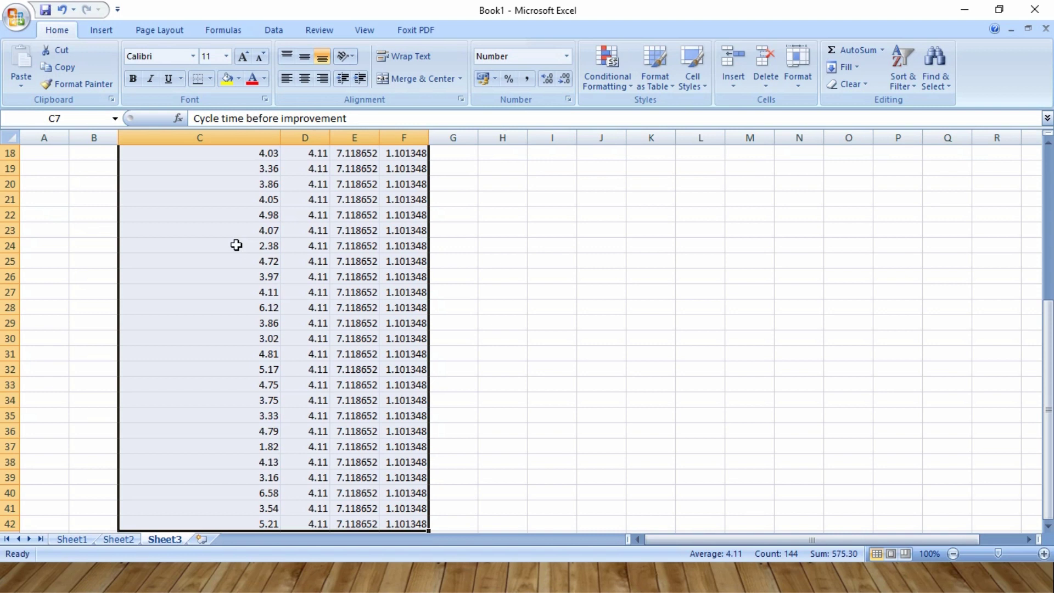
left_click(89, 32)
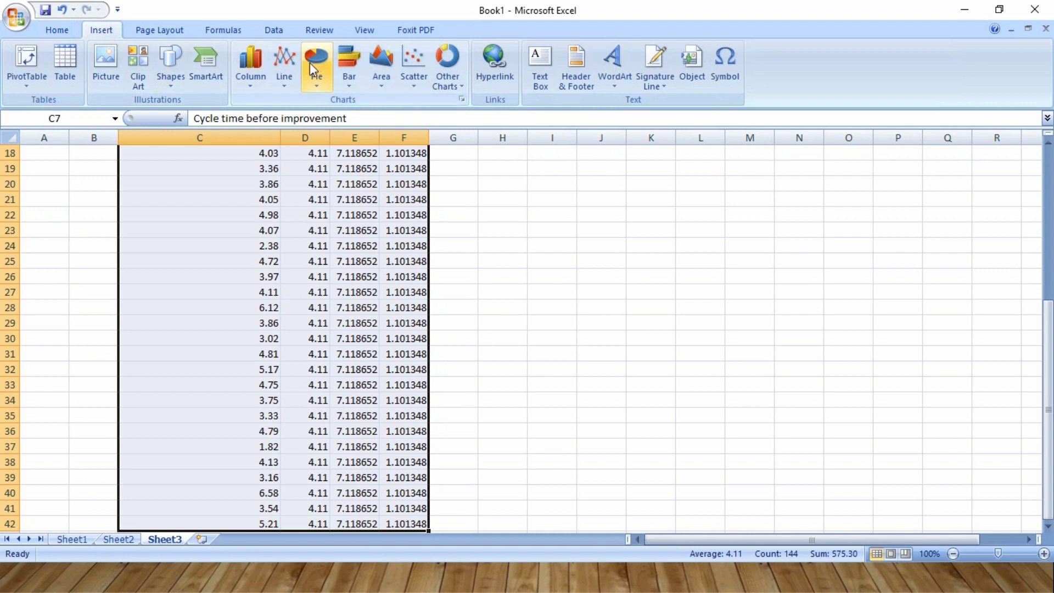
left_click(279, 63)
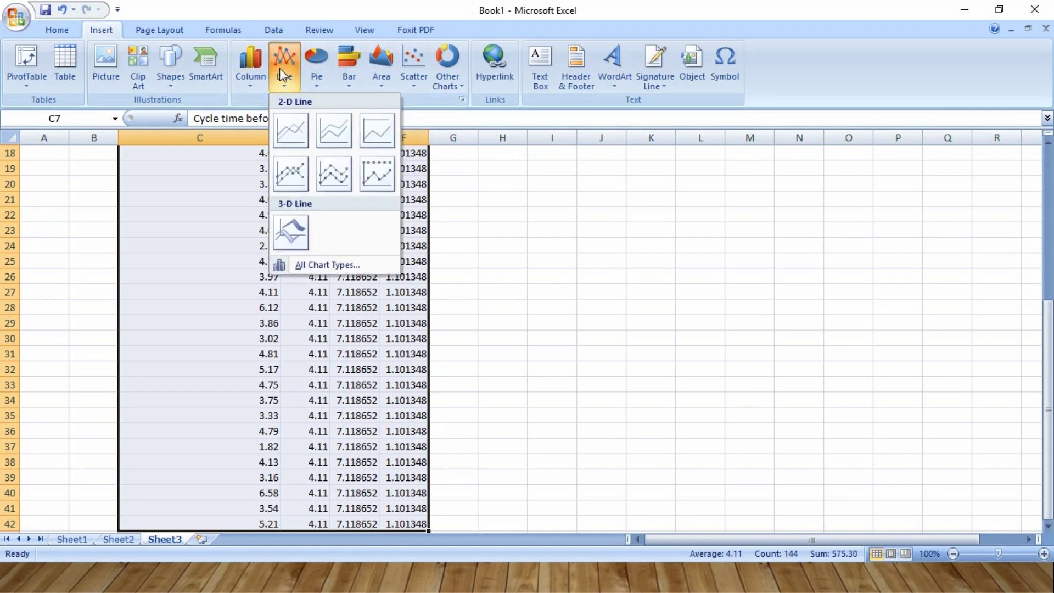
left_click(289, 138)
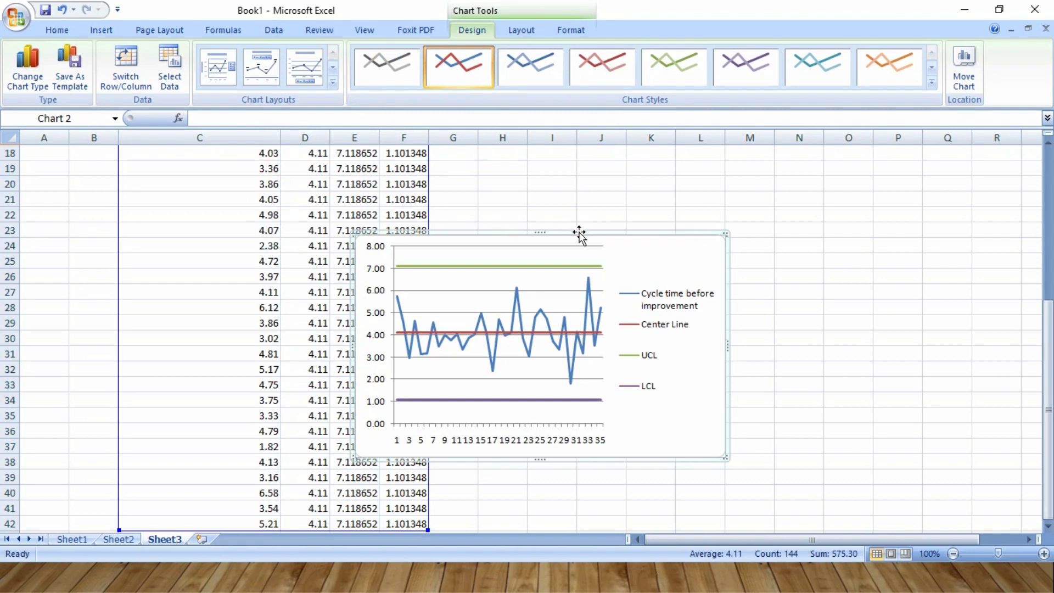
Move the chart right of the table and apply Layout 4 with the legend below
left_click_drag(579, 234, 725, 173)
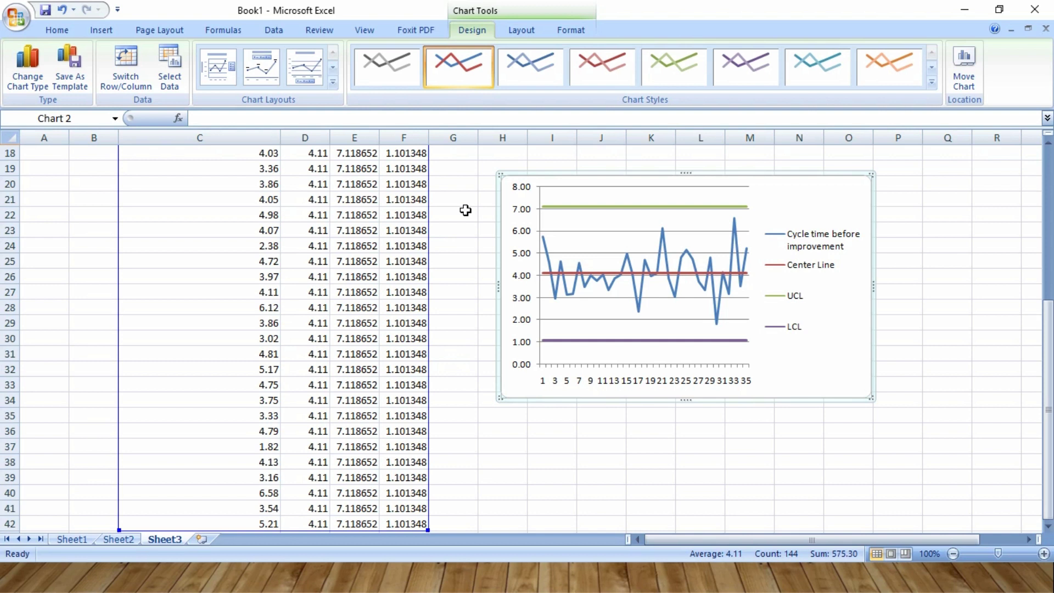
left_click(333, 84)
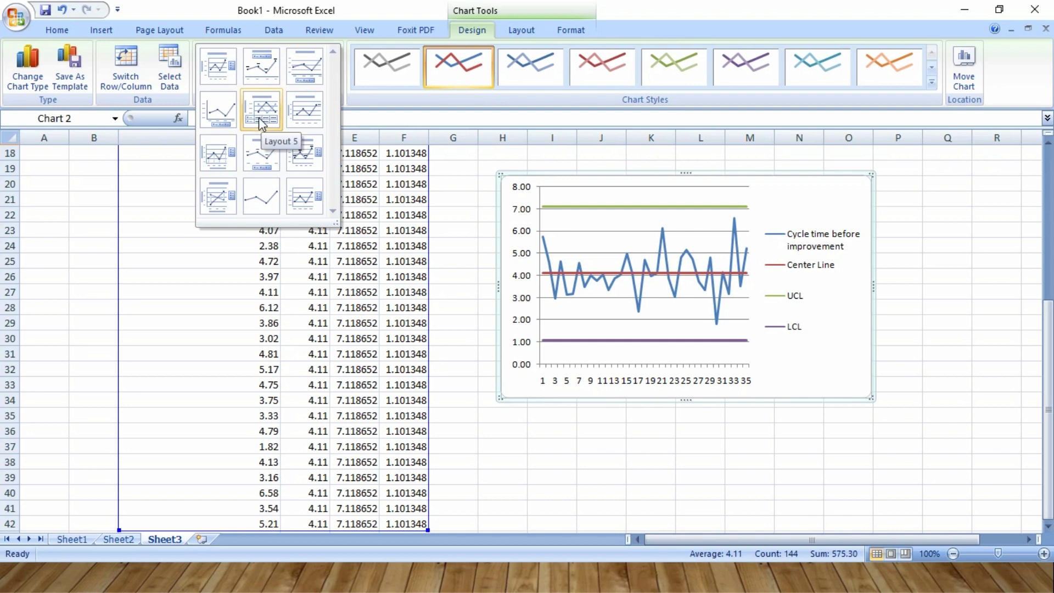
left_click(228, 118)
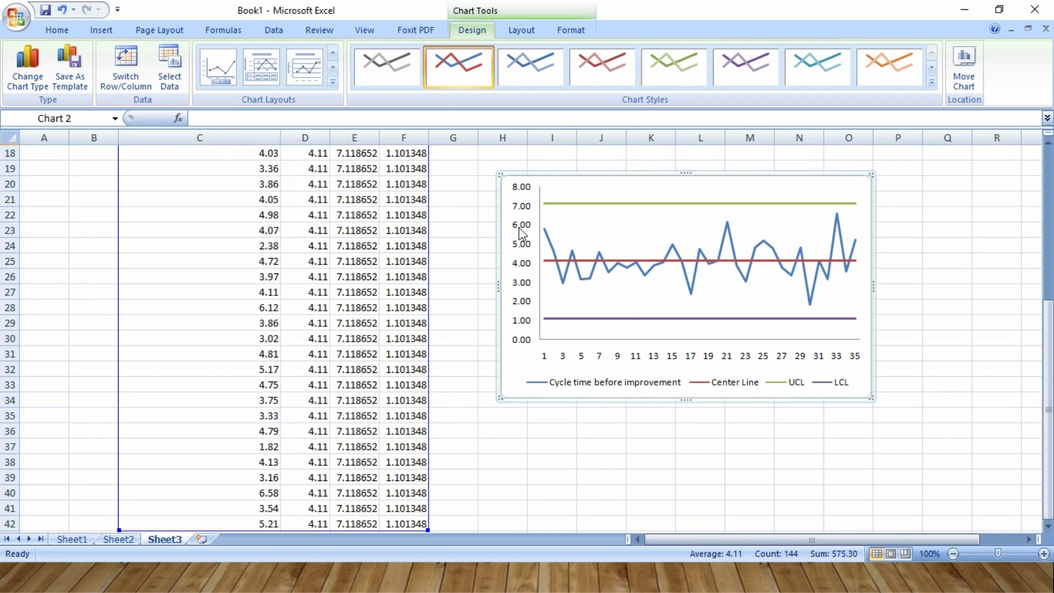
mouse_move(565, 203)
mouse_move(561, 319)
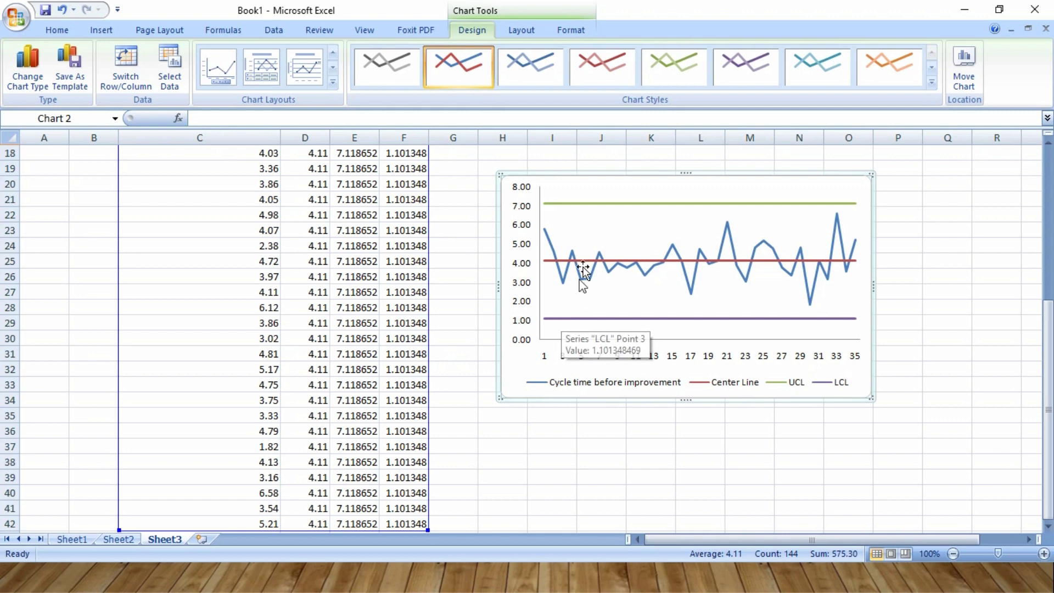
mouse_move(591, 269)
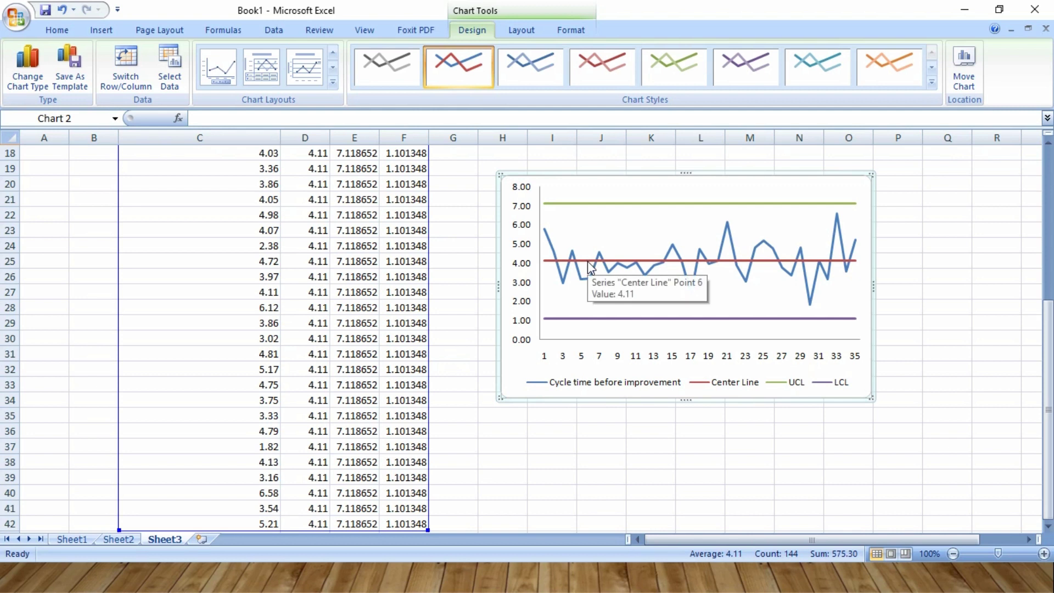